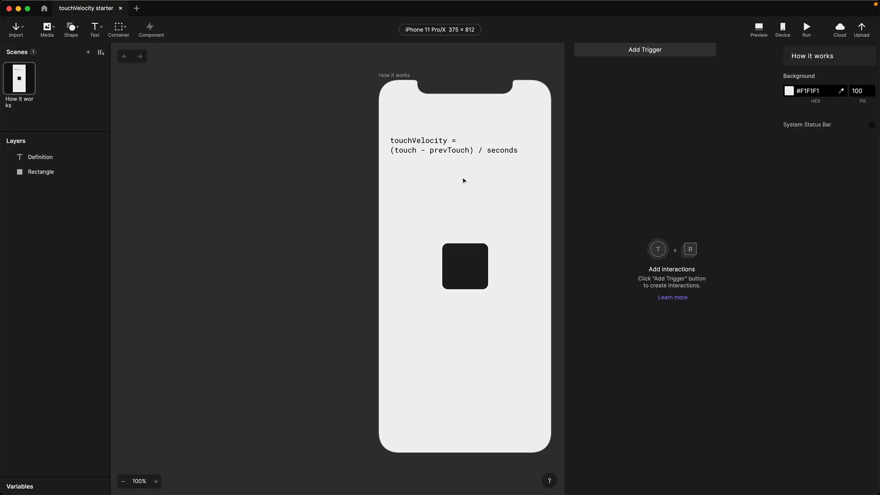
- Add a scene-only number variable and rename it velocityY
{"action": "left_click", "coordinate": [37, 487]}
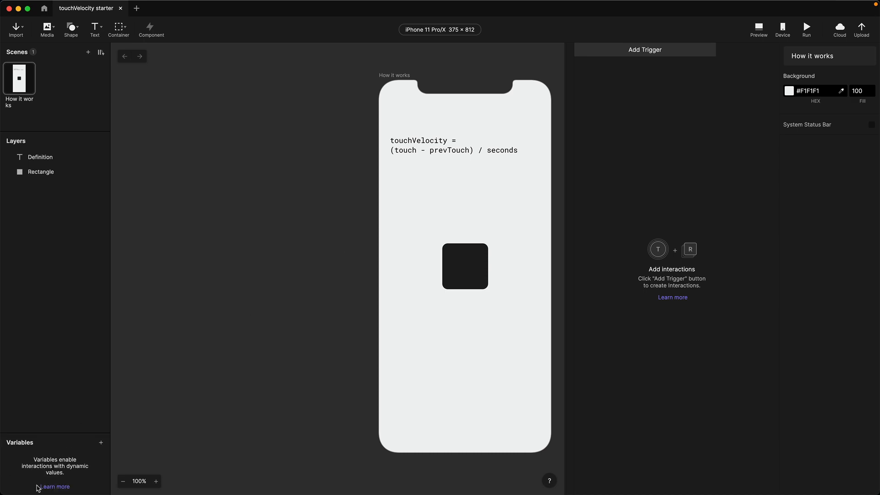
{"action": "left_click", "coordinate": [102, 447]}
{"action": "left_click", "coordinate": [75, 464]}
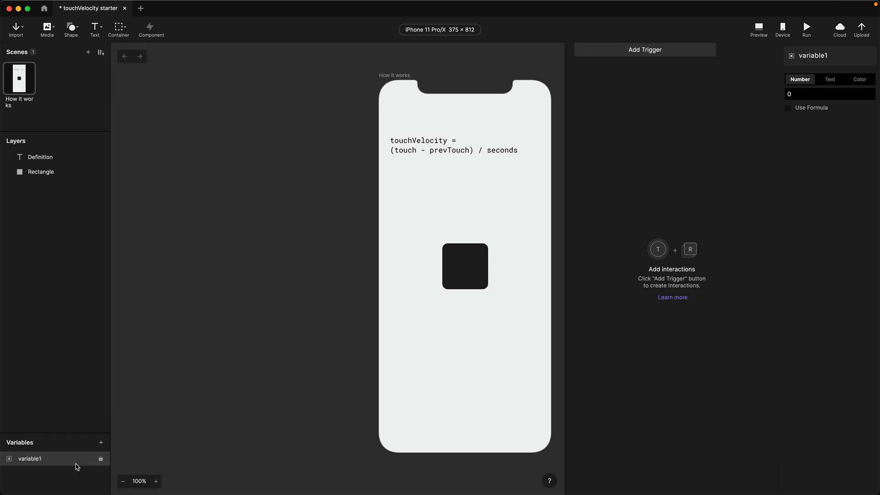
{"action": "double_click", "coordinate": [33, 459]}
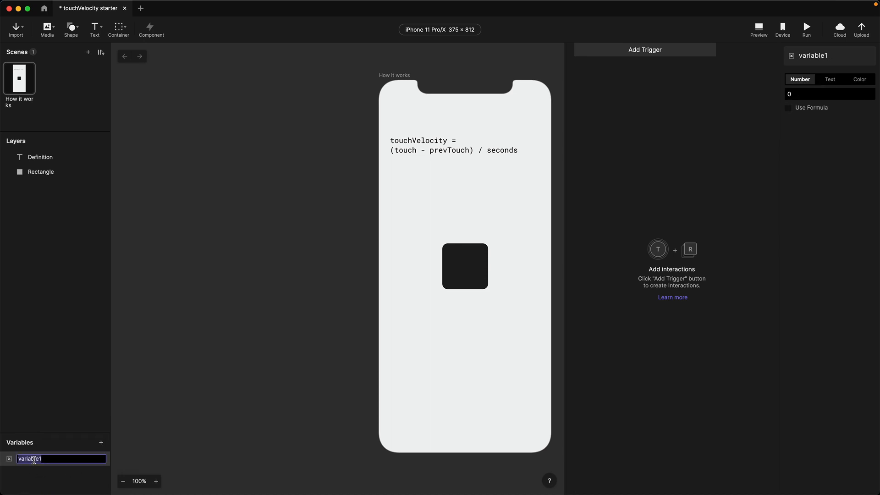
{"action": "type", "text": "velocityY"}
{"action": "key", "text": "Return"}
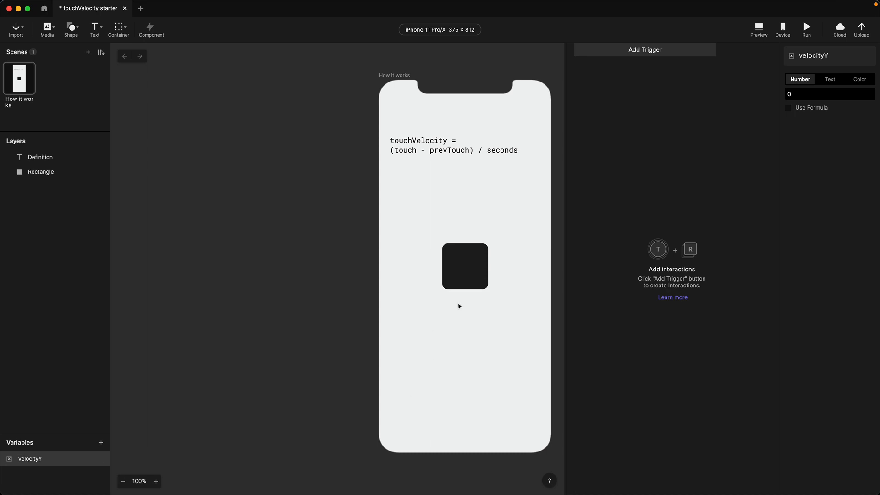
{"action": "left_click", "coordinate": [628, 51]}
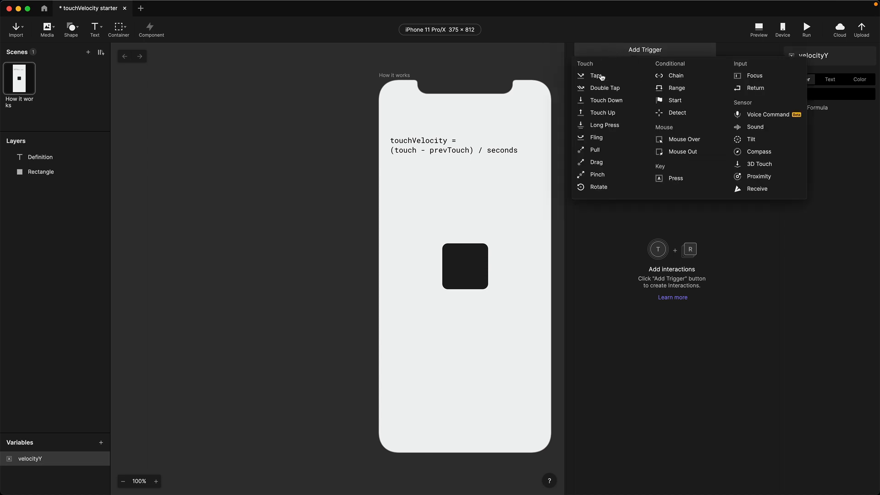
- Add Touch Down and Touch Up triggers, both listening to the Rectangle layer
{"action": "left_click", "coordinate": [604, 100]}
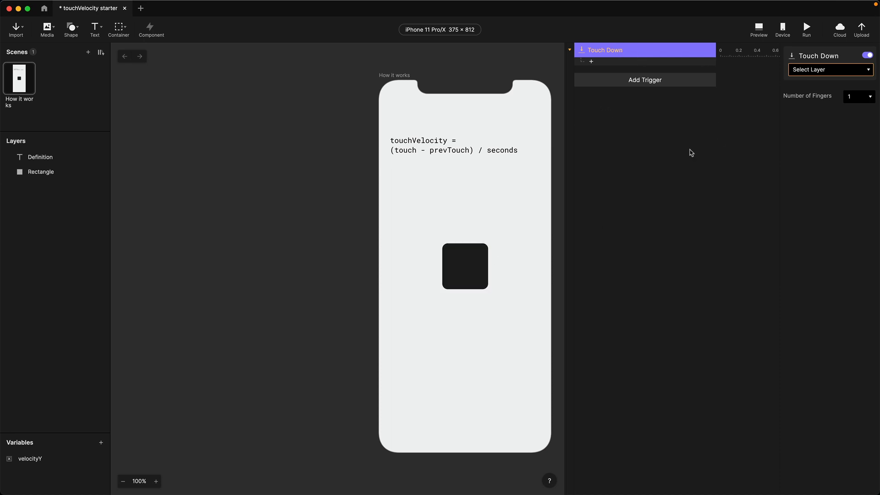
{"action": "left_click", "coordinate": [822, 71]}
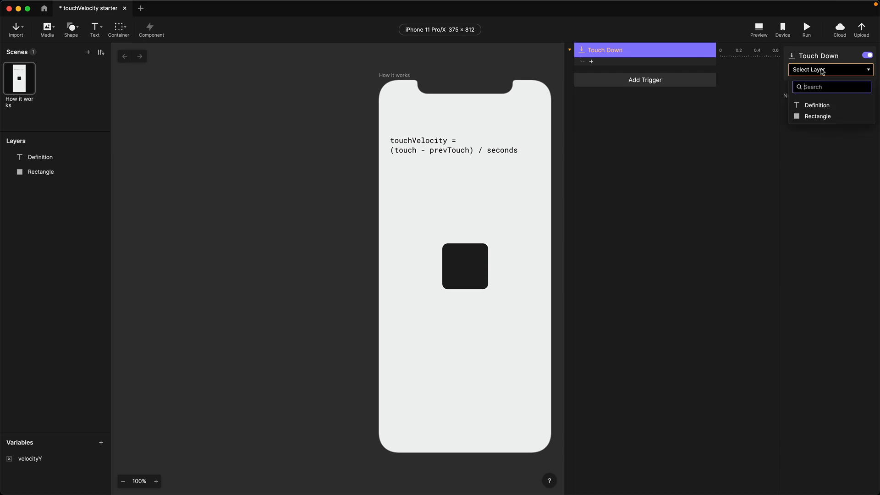
{"action": "left_click", "coordinate": [818, 119]}
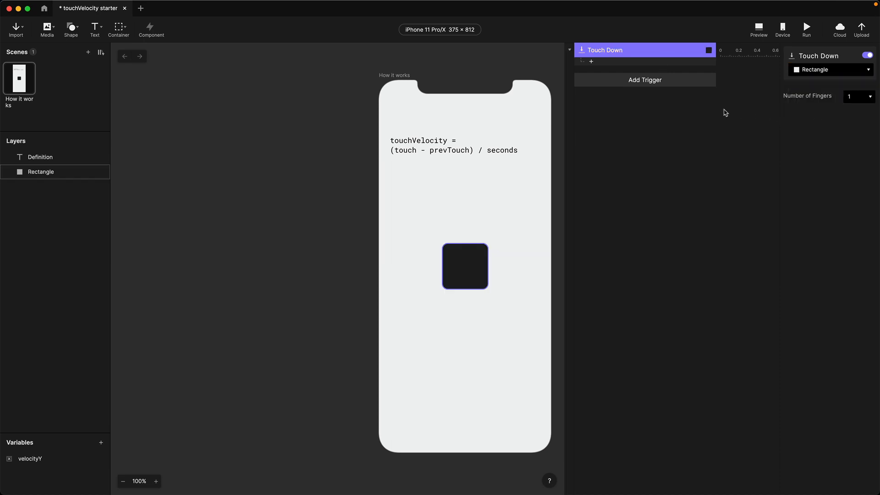
{"action": "left_click", "coordinate": [591, 85]}
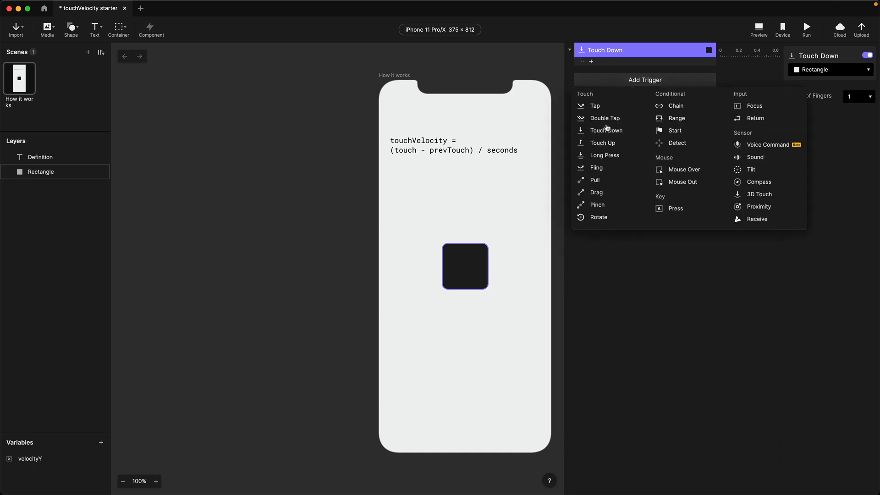
{"action": "left_click", "coordinate": [602, 143]}
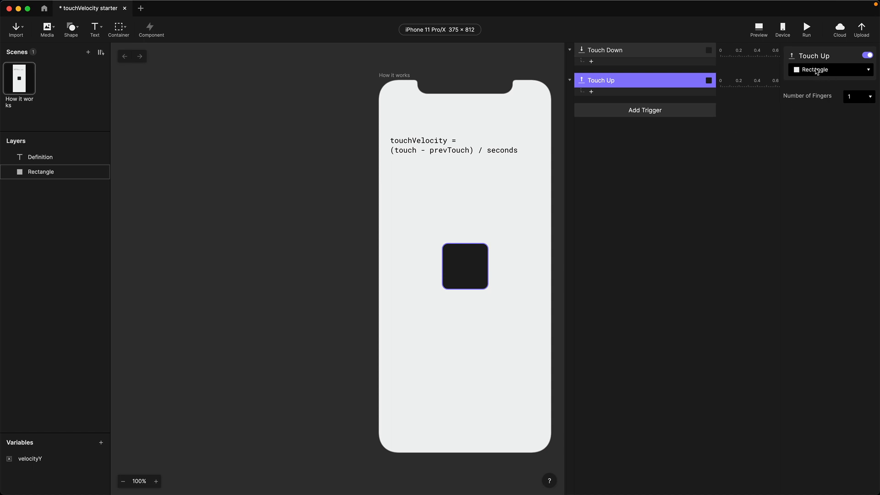
{"action": "left_click", "coordinate": [591, 92]}
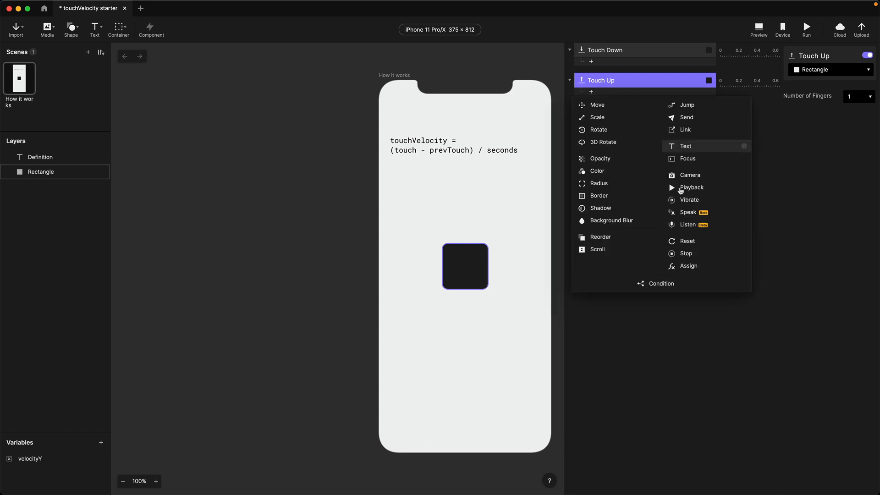
- Give Touch Up an Assign response that sets velocityY to the formula $touchVelocity
{"action": "left_click", "coordinate": [692, 265]}
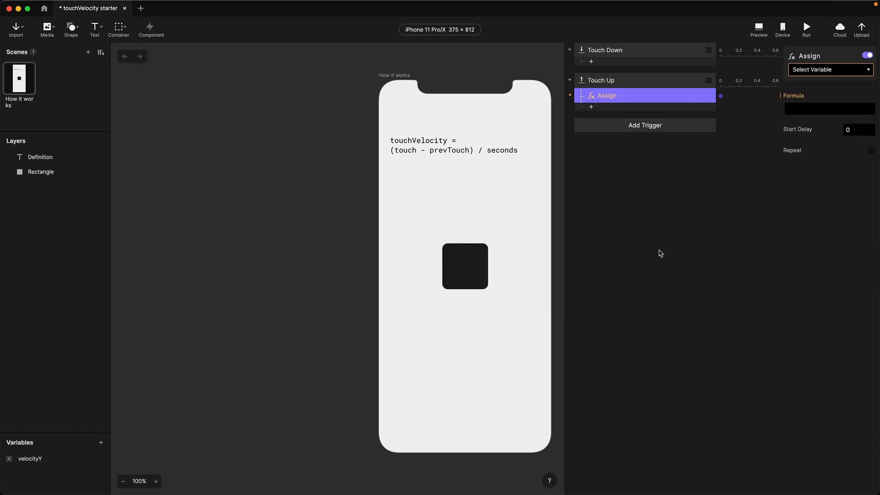
{"action": "left_click", "coordinate": [810, 73]}
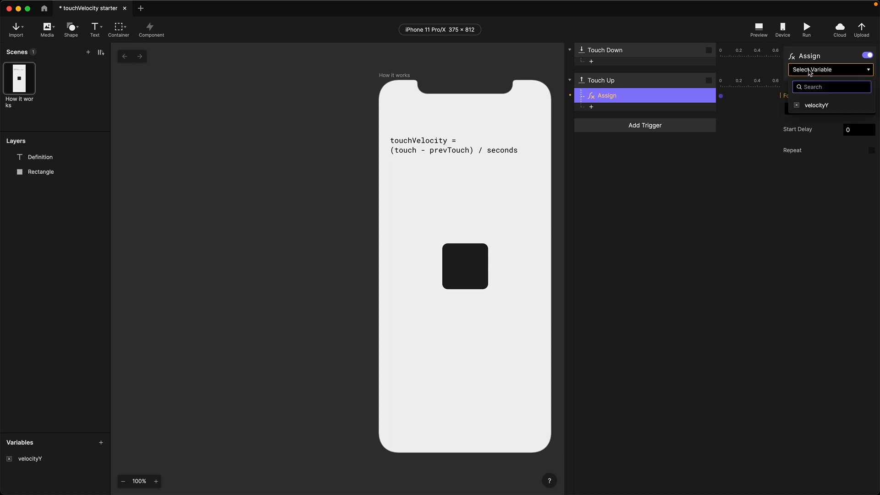
{"action": "left_click", "coordinate": [814, 106]}
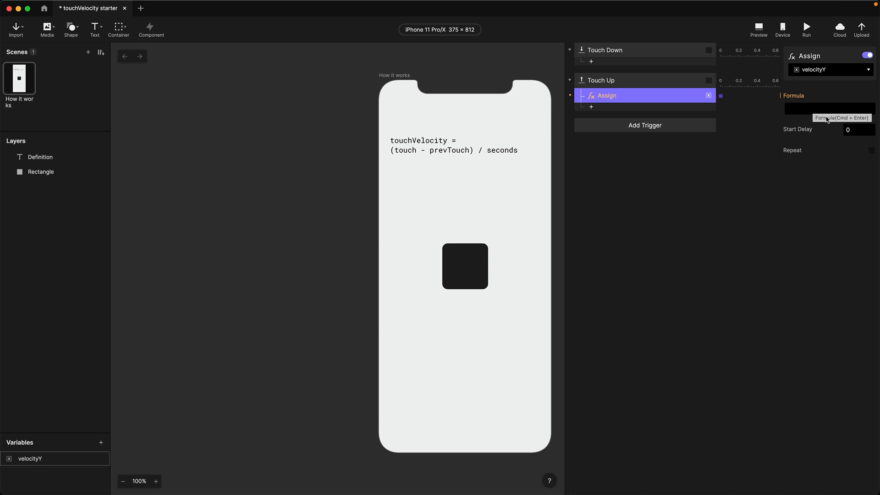
{"action": "left_click", "coordinate": [803, 110]}
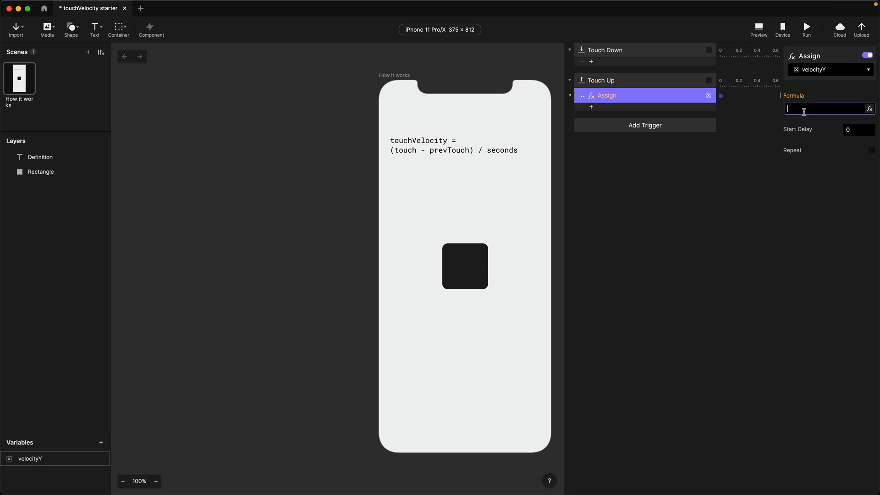
{"action": "left_click", "coordinate": [869, 109]}
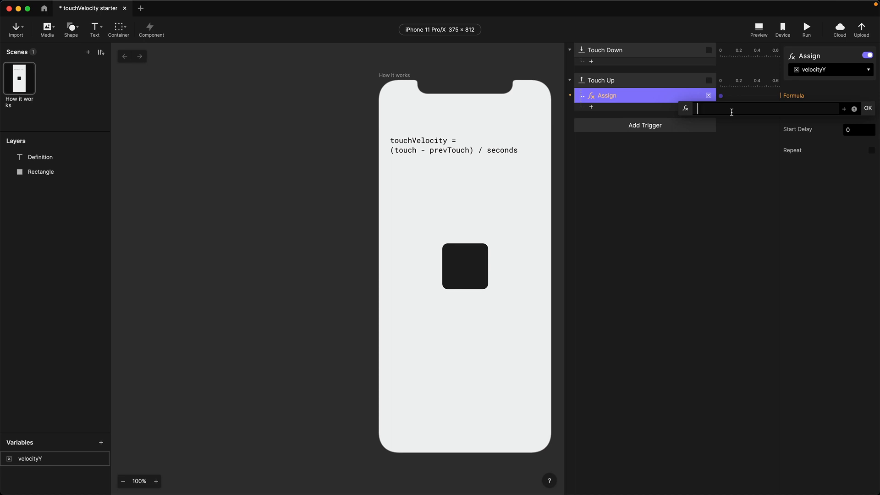
{"action": "type", "text": "$"}
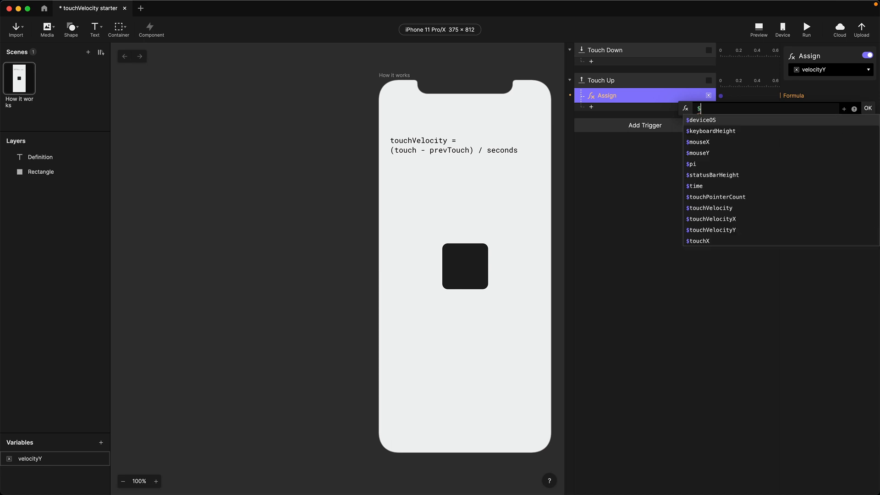
{"action": "type", "text": "to"}
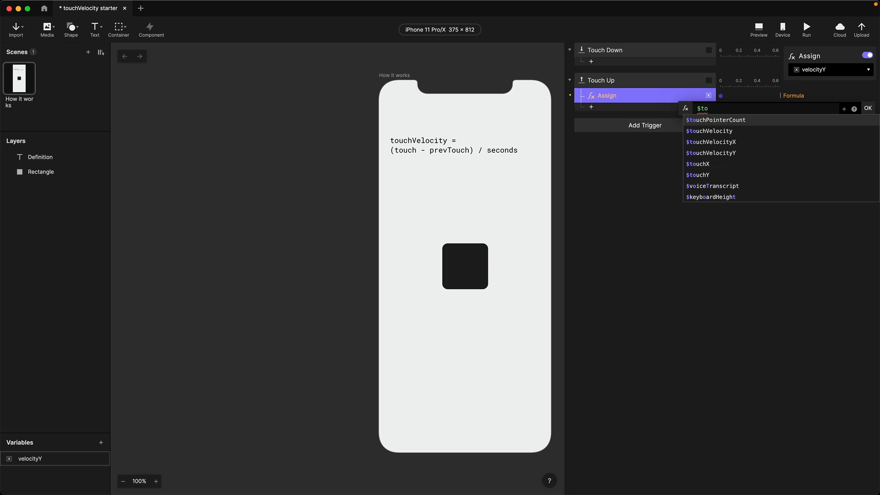
{"action": "left_click", "coordinate": [713, 132]}
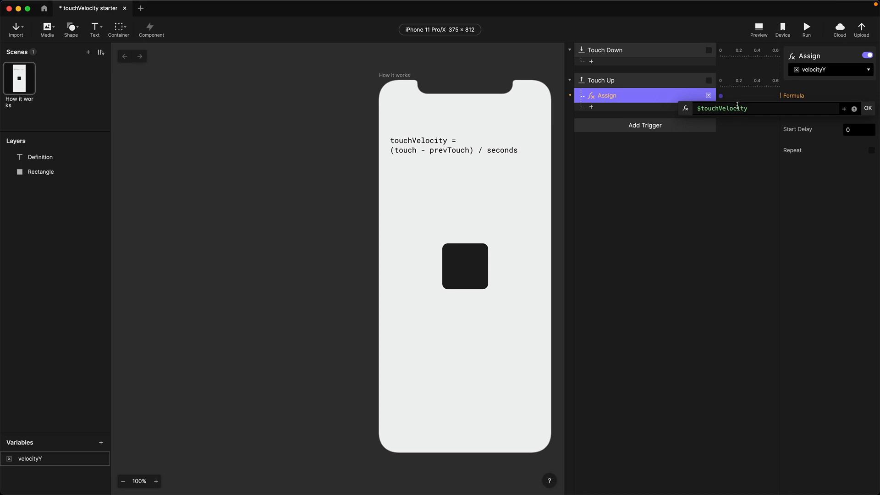
{"action": "left_click", "coordinate": [868, 110]}
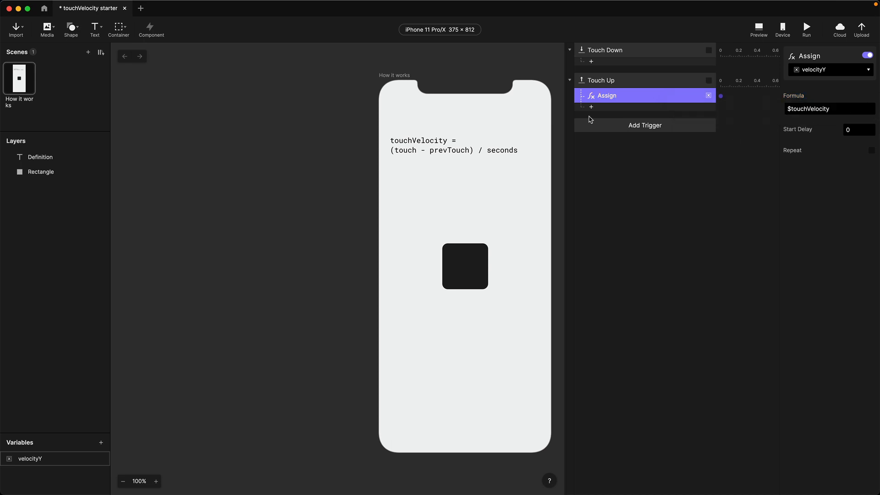
{"action": "left_click", "coordinate": [598, 126]}
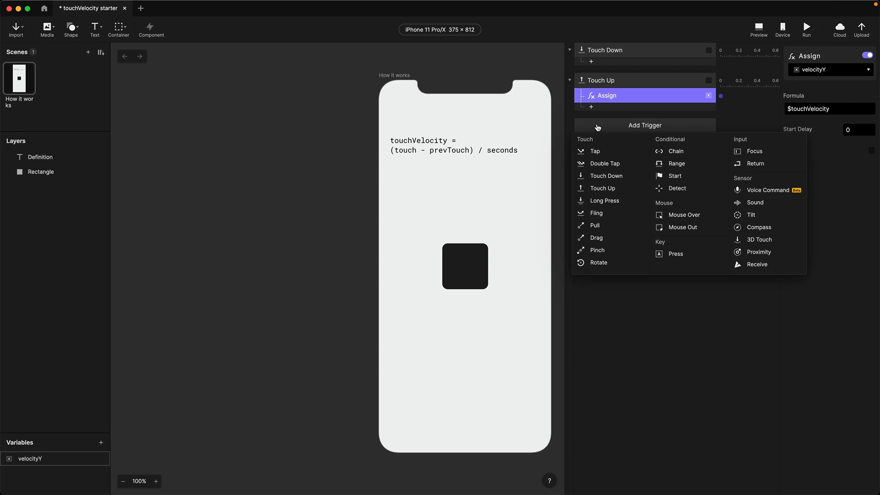
- Add a Drag trigger on Rectangle with a Move response limited to vertical direction
{"action": "left_click", "coordinate": [597, 238]}
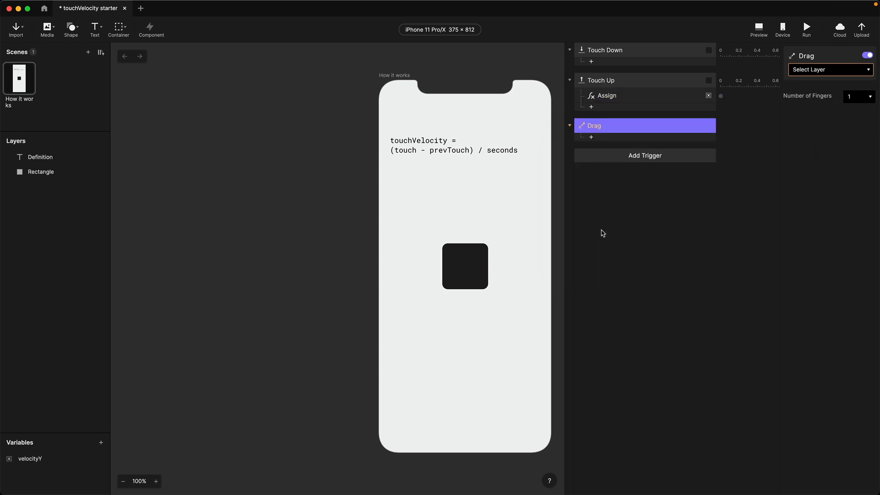
{"action": "left_click", "coordinate": [828, 73]}
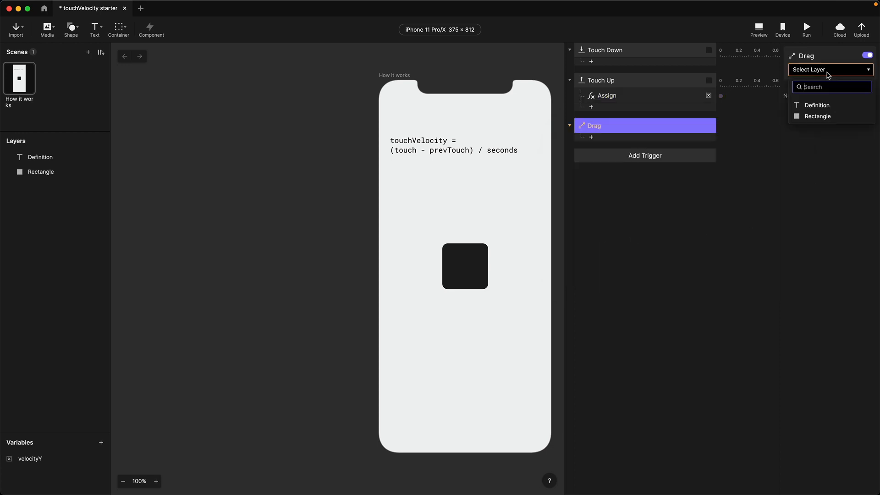
{"action": "left_click", "coordinate": [818, 117]}
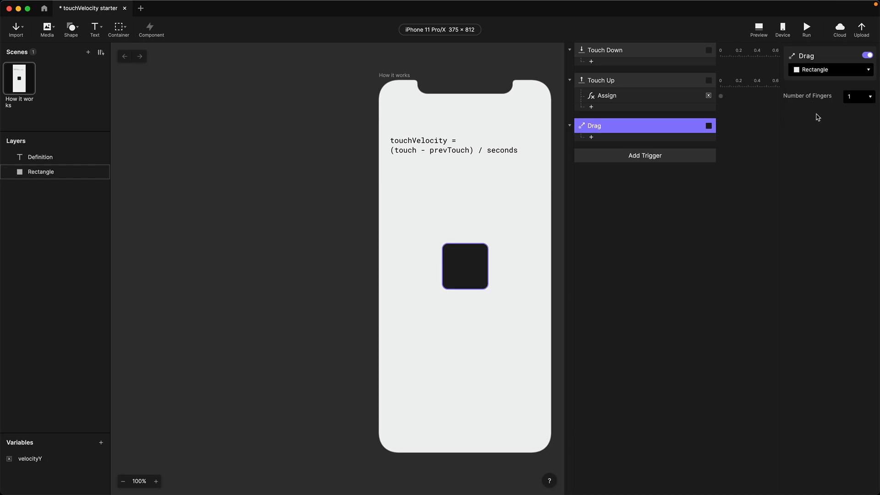
{"action": "left_click", "coordinate": [602, 139]}
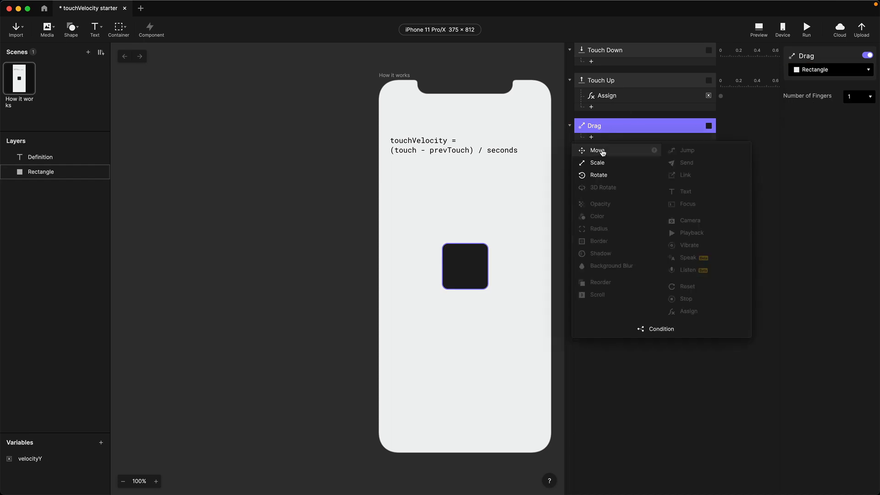
{"action": "left_click", "coordinate": [602, 151]}
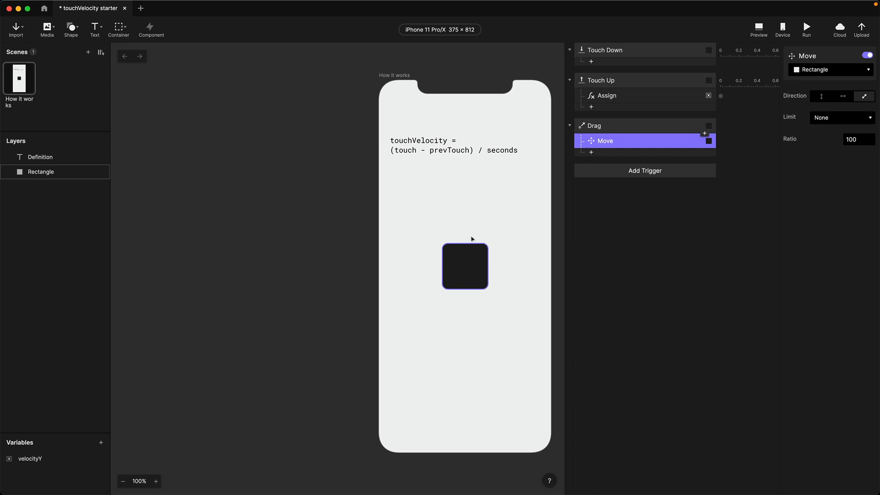
{"action": "left_click", "coordinate": [824, 98]}
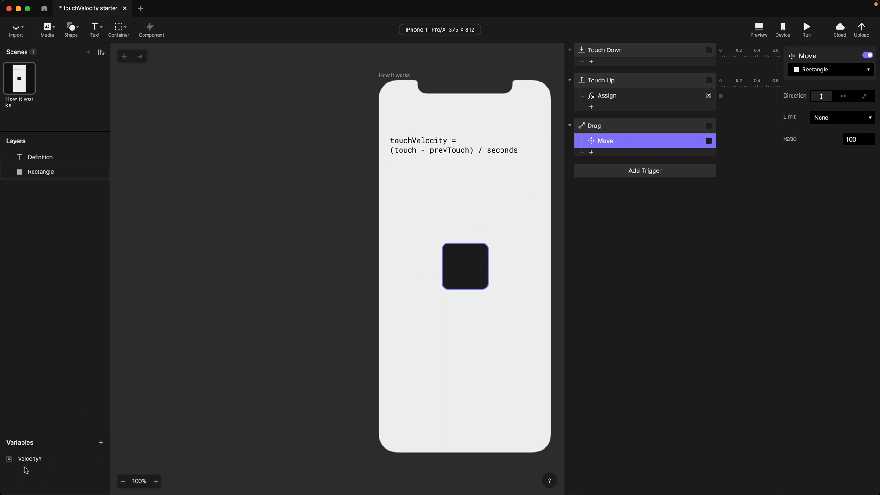
- Turn on the velocityY debug readout and place it below the touchVelocity text
{"action": "left_click", "coordinate": [102, 463]}
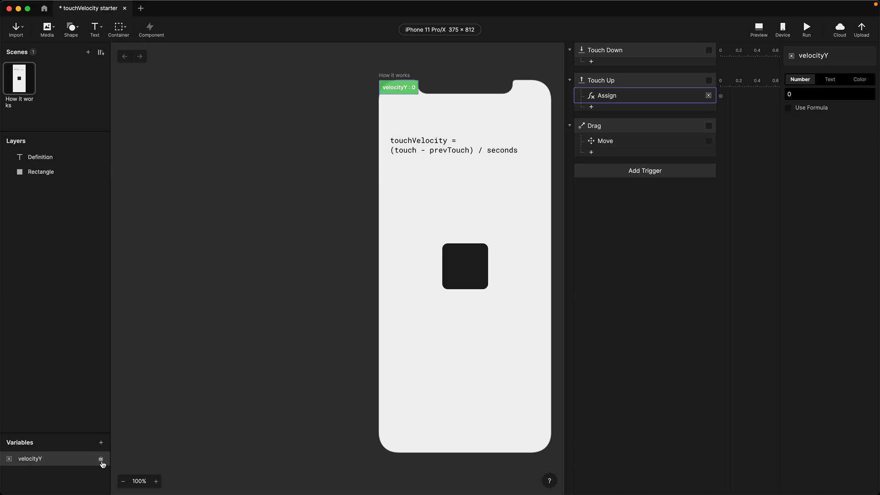
{"action": "left_click_drag", "start_coordinate": [397, 91], "coordinate": [459, 180]}
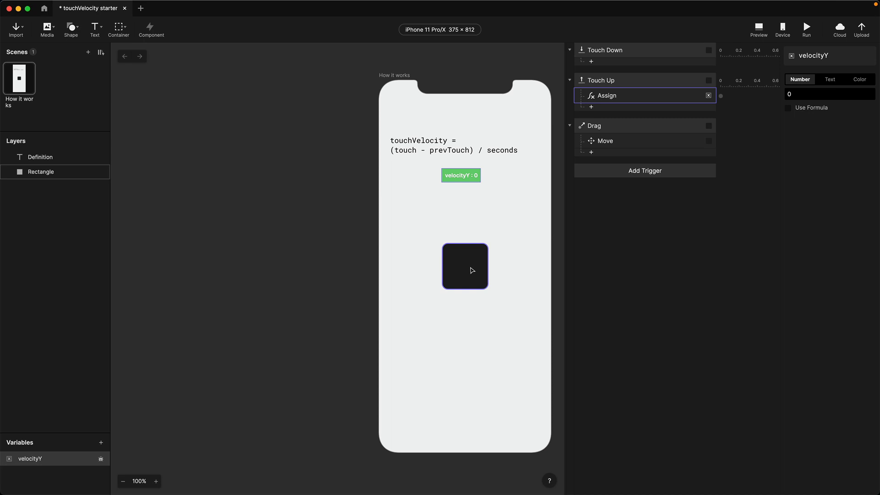
{"action": "left_click", "coordinate": [506, 210]}
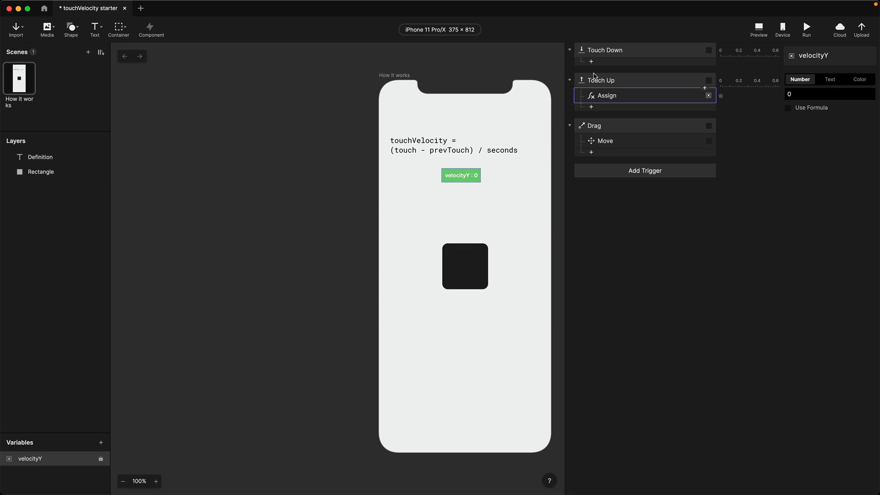
{"action": "left_click", "coordinate": [601, 99]}
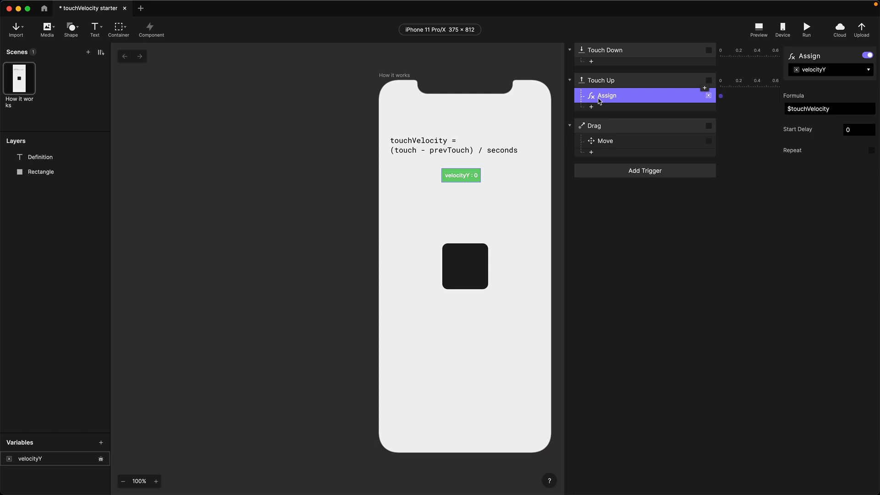
- Preview the prototype and drag the rectangle up and down until velocityY reads 382.41
{"action": "left_click", "coordinate": [761, 30]}
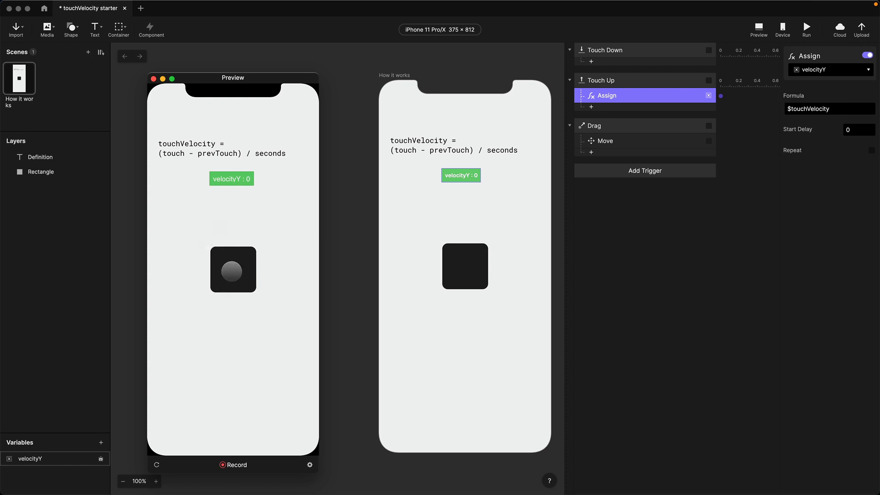
{"action": "left_click_drag", "start_coordinate": [232, 271], "coordinate": [232, 180]}
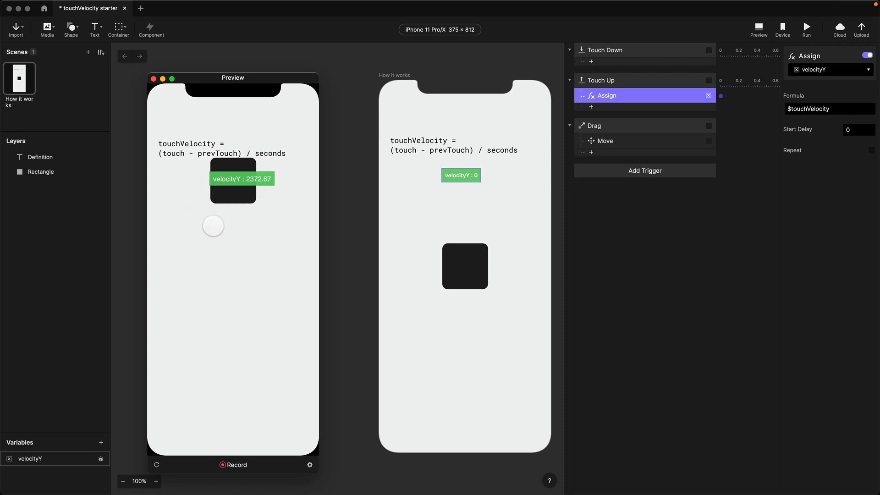
{"action": "left_click_drag", "start_coordinate": [235, 203], "coordinate": [230, 320]}
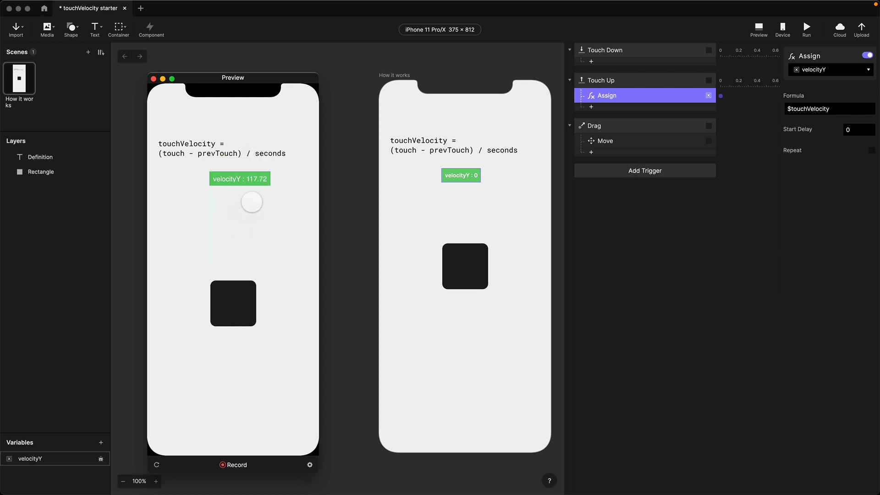
{"action": "left_click_drag", "start_coordinate": [242, 295], "coordinate": [232, 247]}
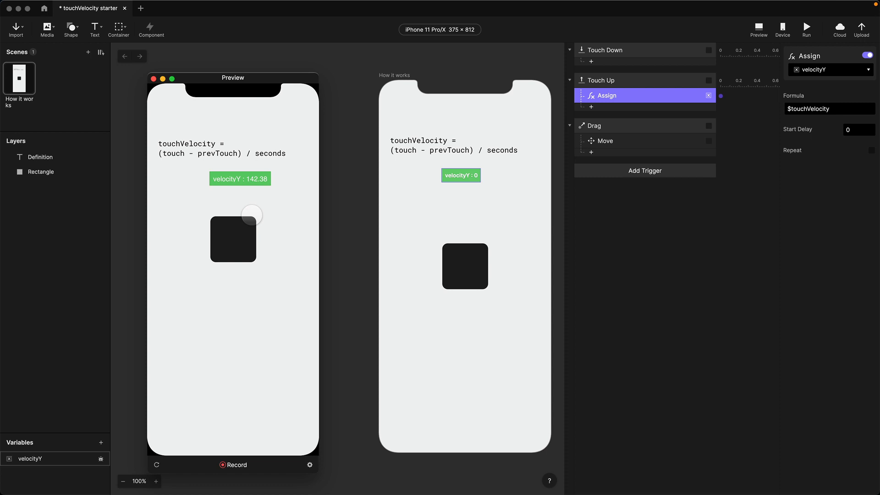
{"action": "left_click_drag", "start_coordinate": [232, 242], "coordinate": [231, 274]}
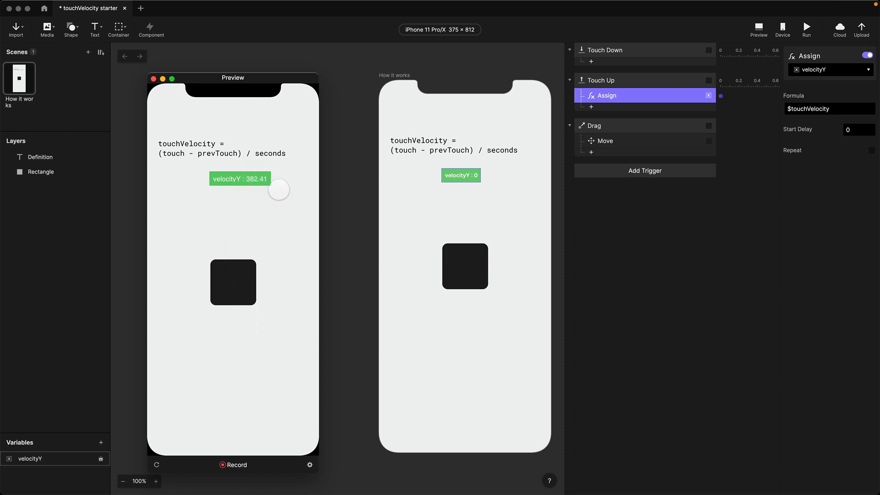